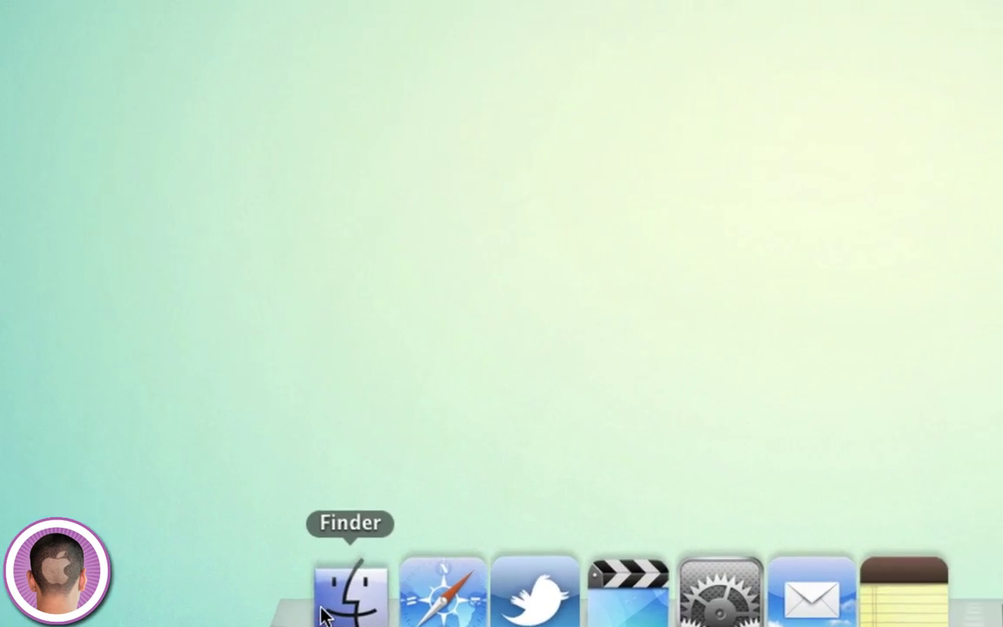
# Step: Launch Activity Monitor from Macintosh HD > Applications > Utilities in Finder
pyautogui.click(310, 596)
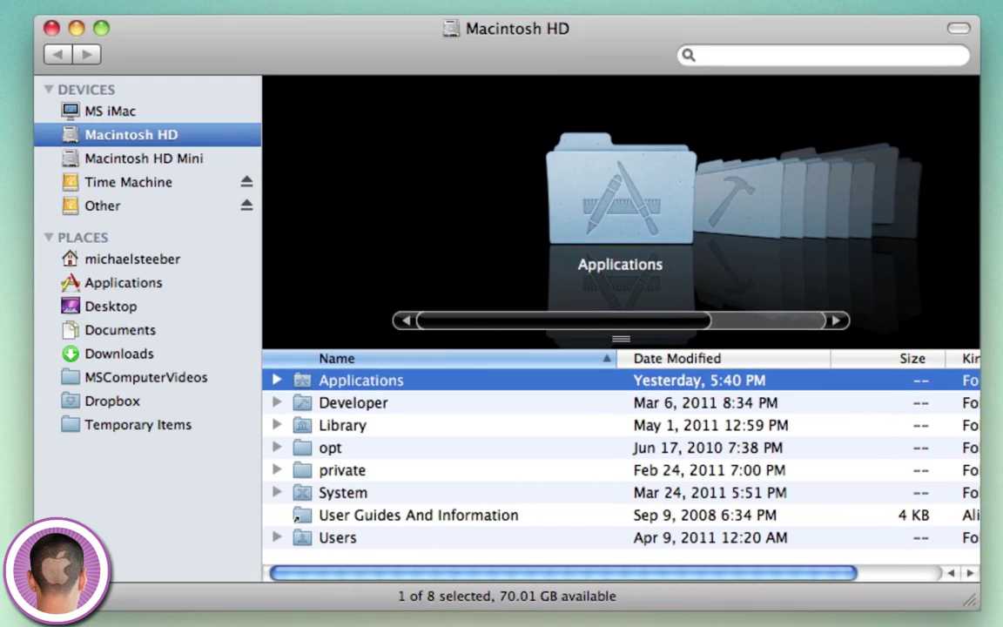
pyautogui.doubleClick(582, 212)
pyautogui.scroll(-15, 394, 531)
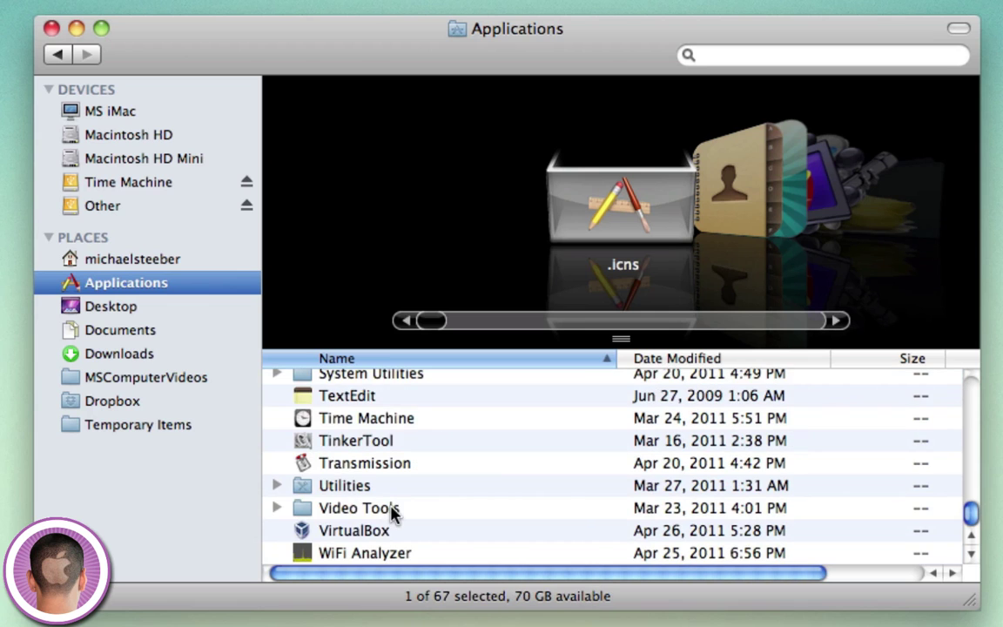
pyautogui.doubleClick(348, 486)
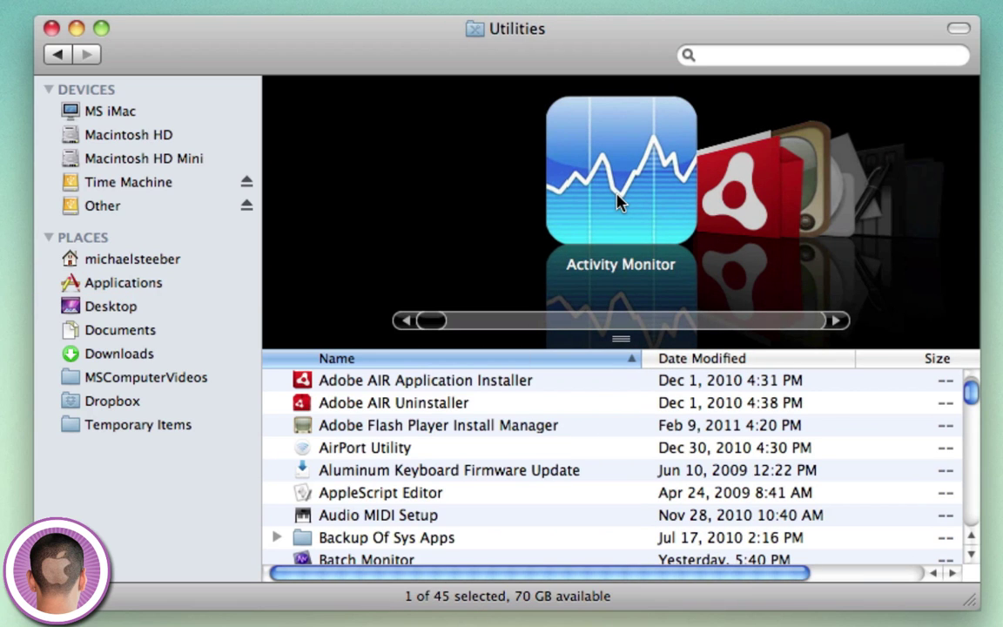
pyautogui.doubleClick(618, 204)
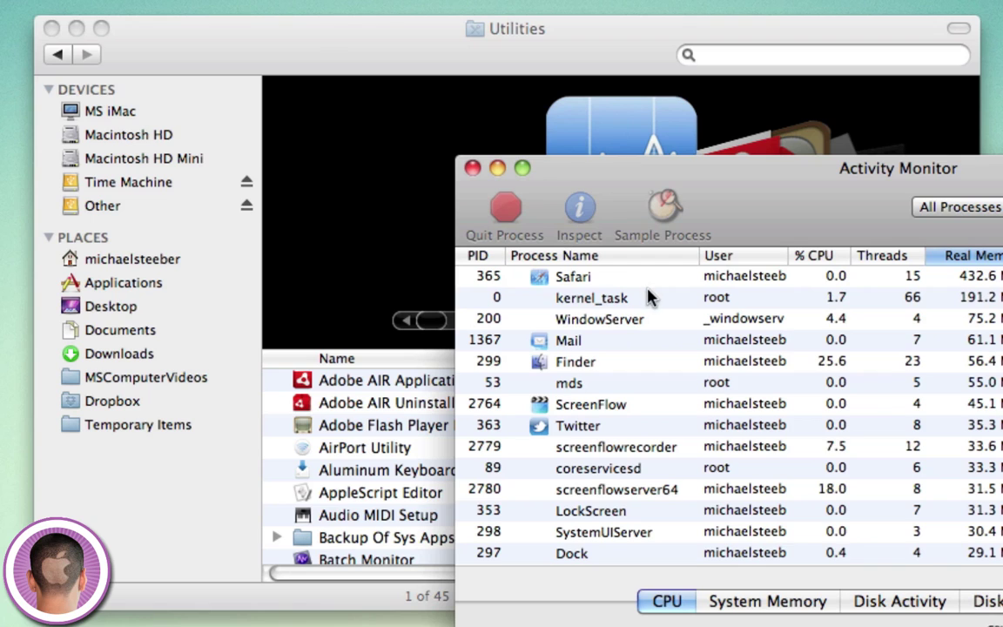
# Step: Quit the Mail process in Activity Monitor, confirm the quit, and close Activity Monitor
pyautogui.moveTo(762, 229); pyautogui.dragTo(413, 65)
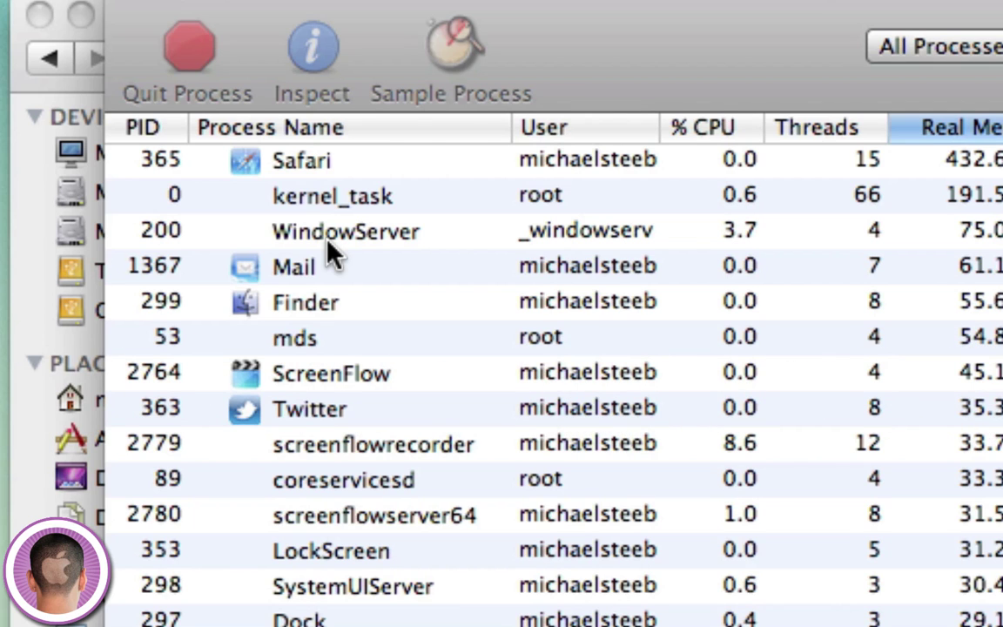
pyautogui.click(375, 162)
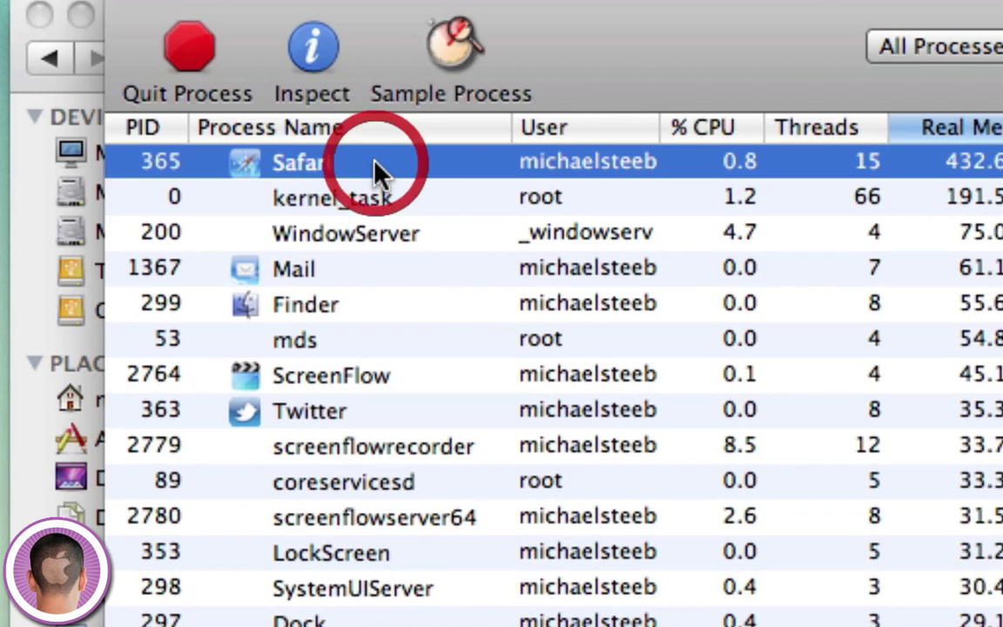
pyautogui.click(330, 266)
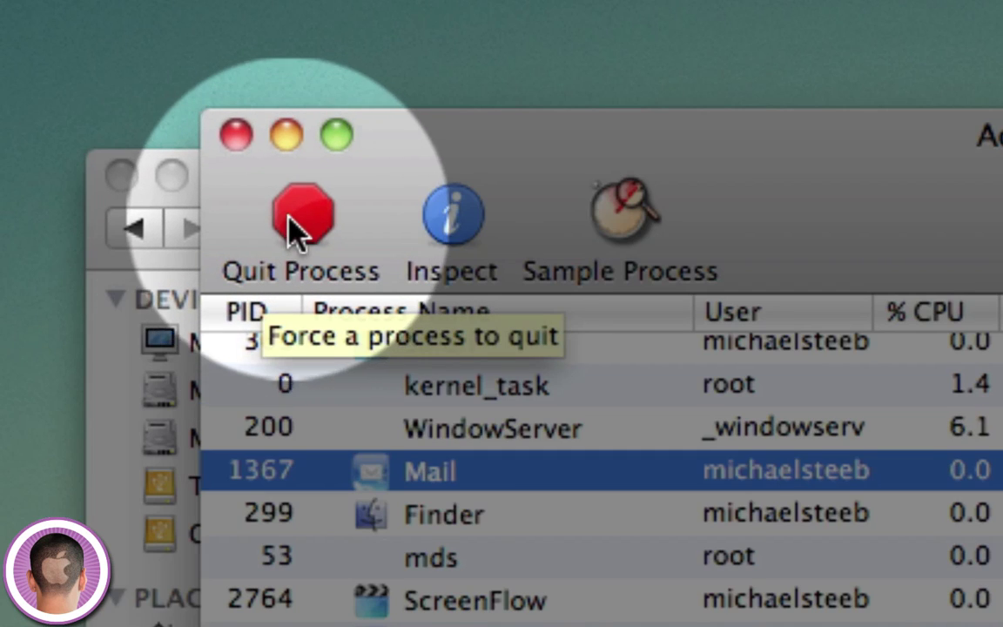
pyautogui.click(304, 231)
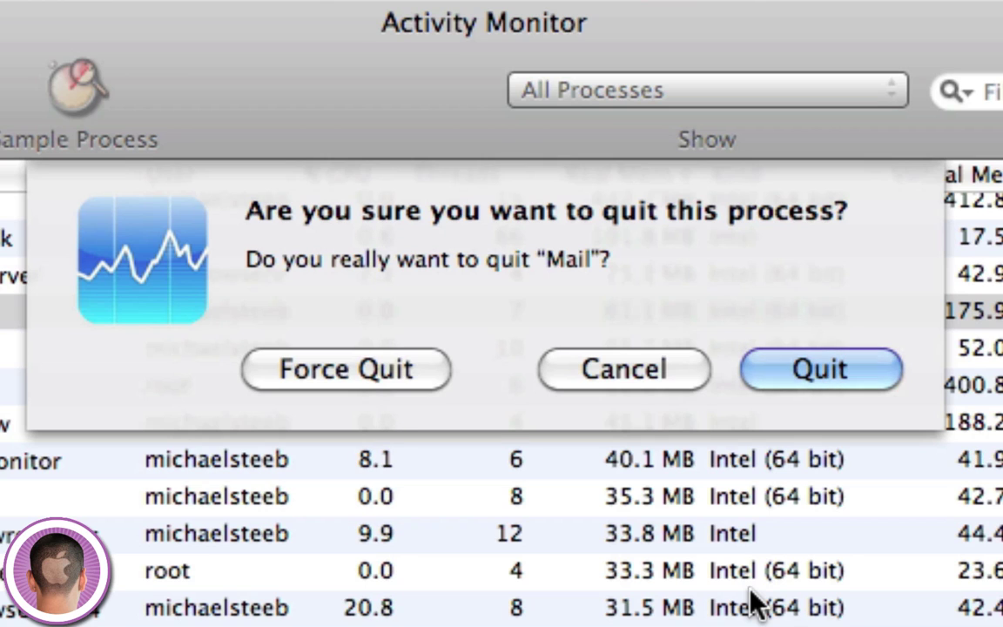
pyautogui.click(799, 357)
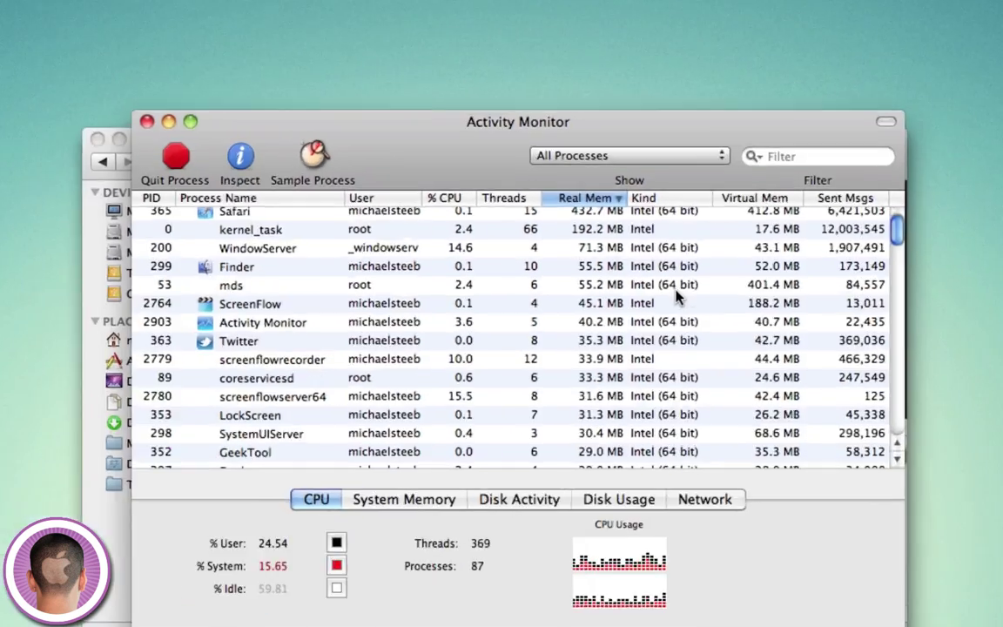
pyautogui.click(381, 237)
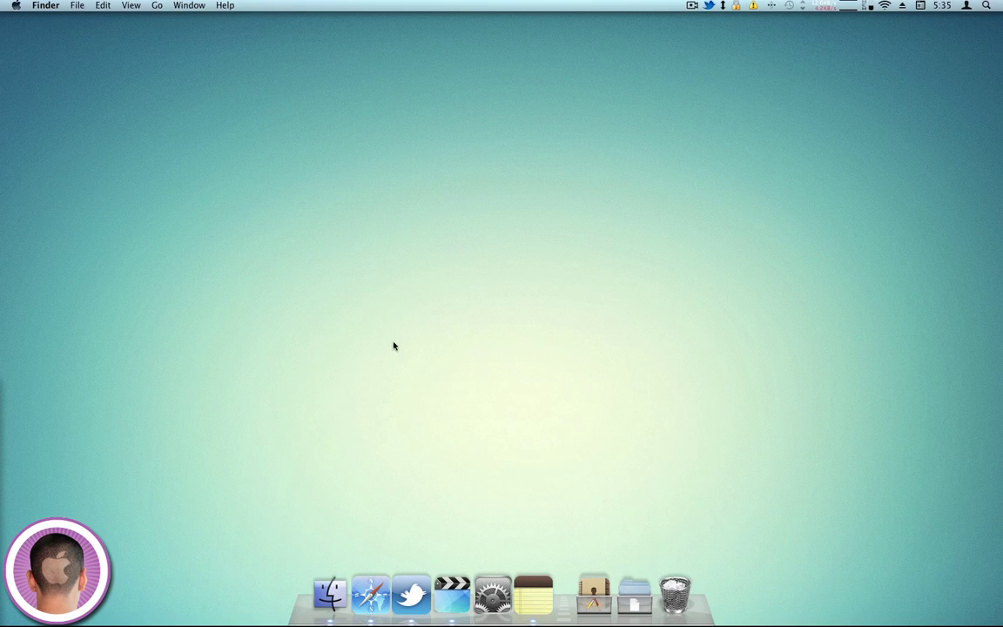
# Step: Open Applications in a Macintosh HD Finder window and empty the Trash from the Dock
pyautogui.click(330, 595)
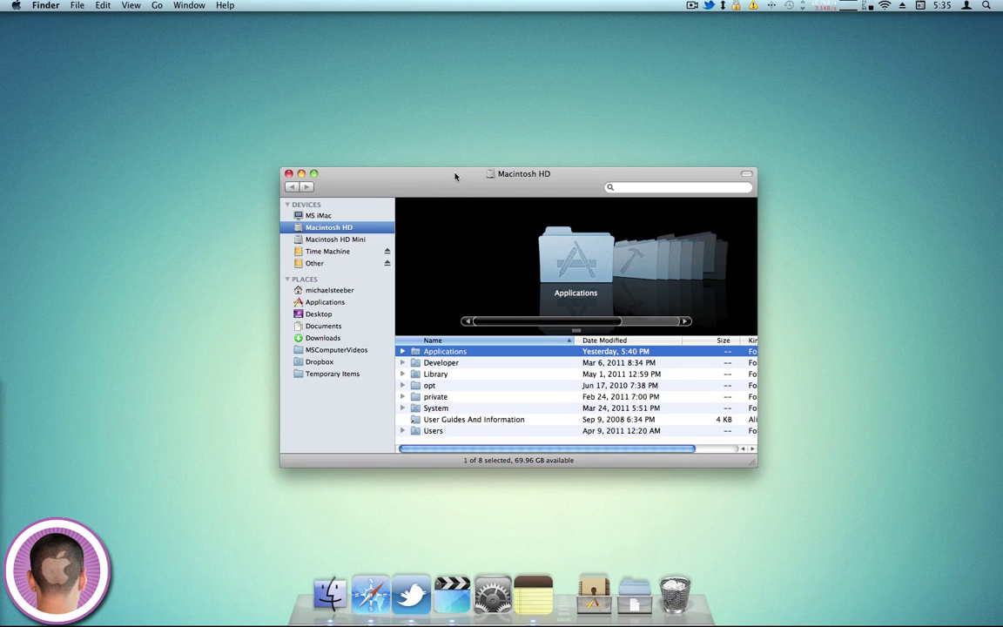
pyautogui.moveTo(455, 176); pyautogui.dragTo(639, 175)
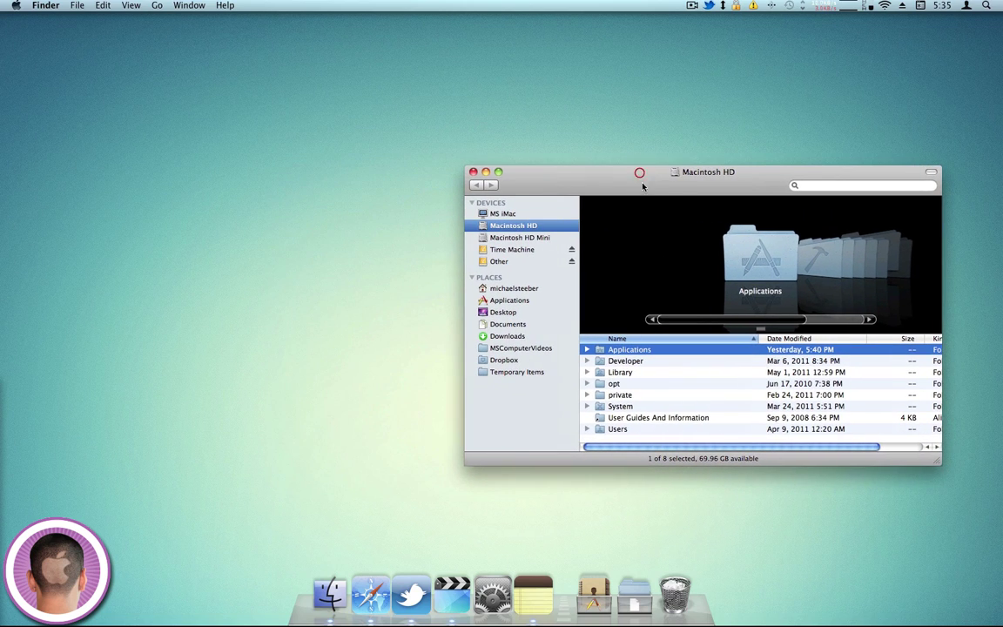
pyautogui.doubleClick(774, 274)
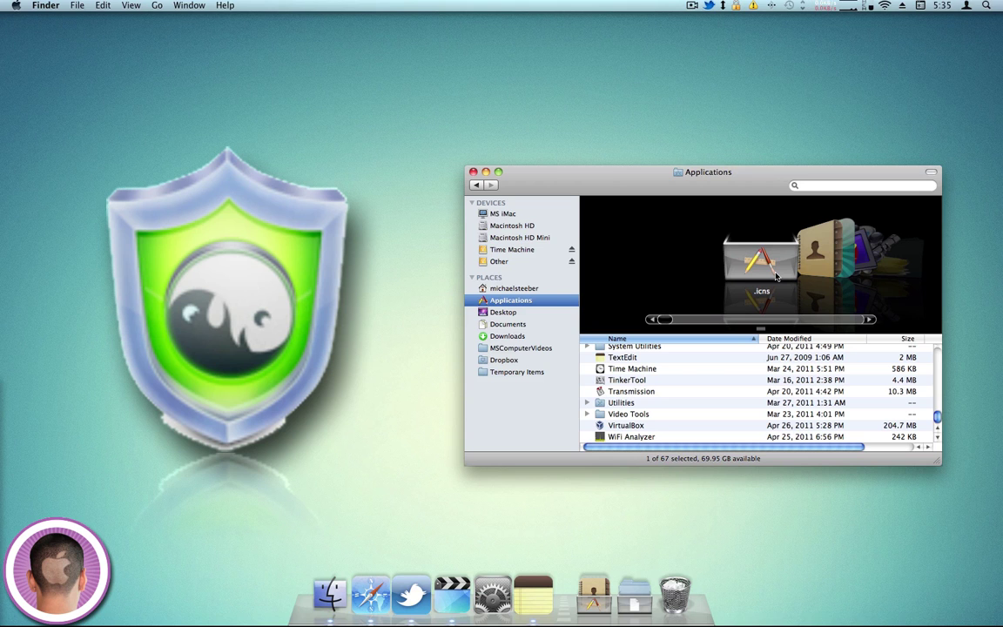
pyautogui.scroll(-10, 775, 276)
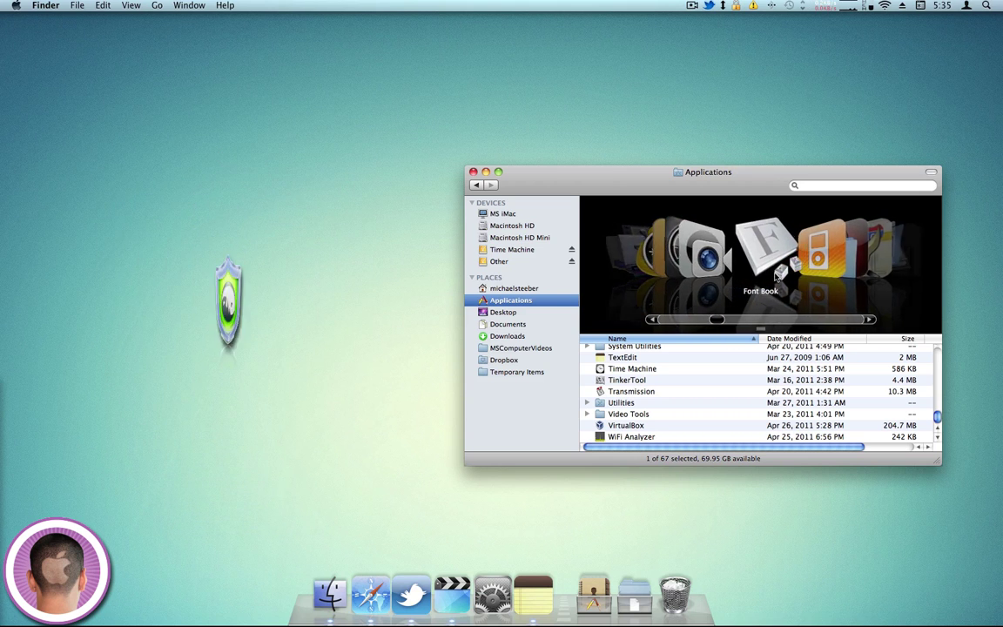
pyautogui.scroll(-8, 775, 276)
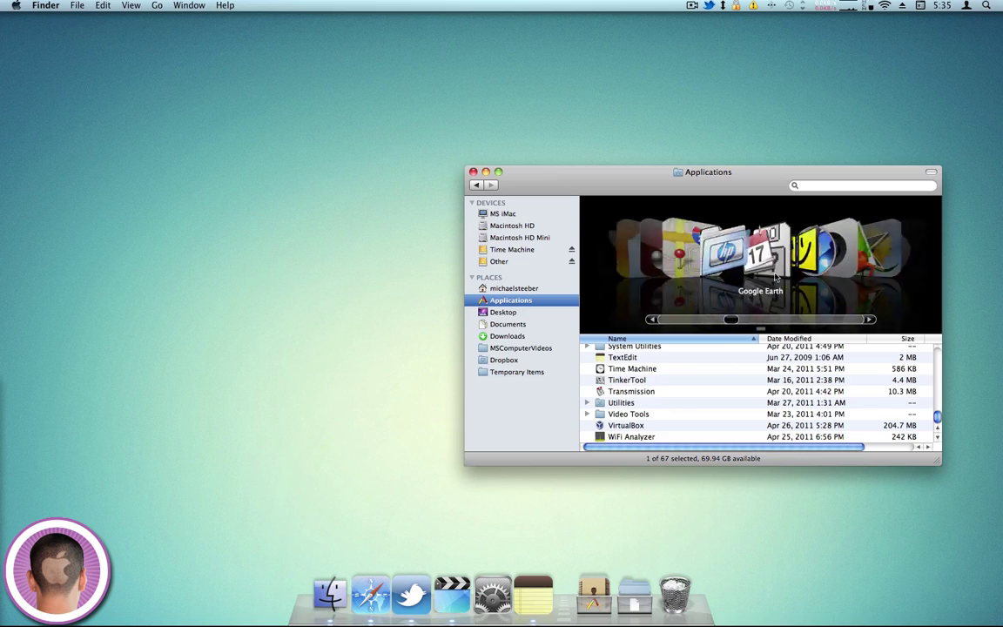
pyautogui.scroll(2, 775, 277)
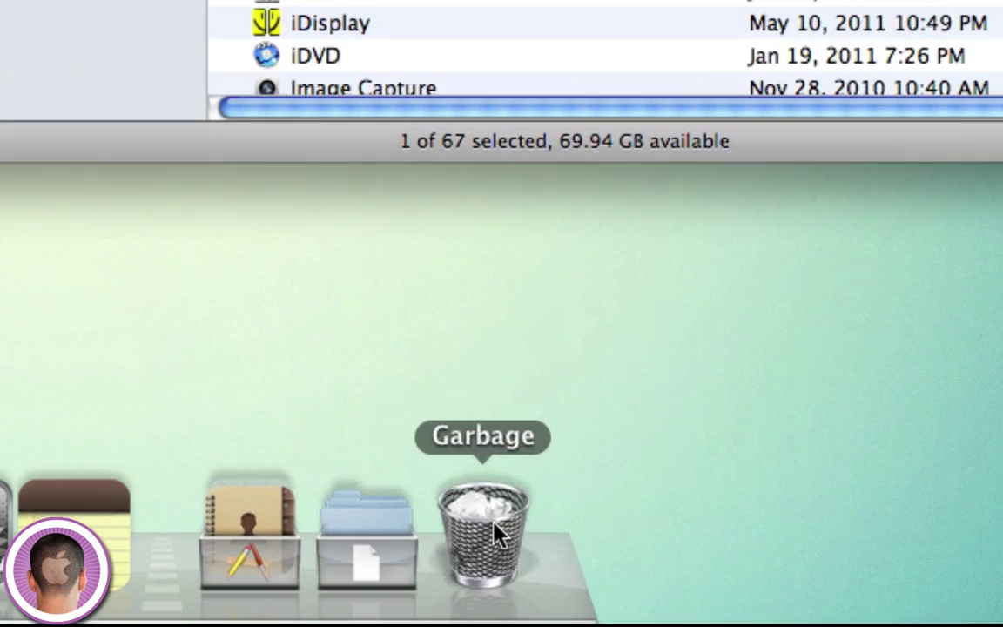
pyautogui.rightClick(681, 594)
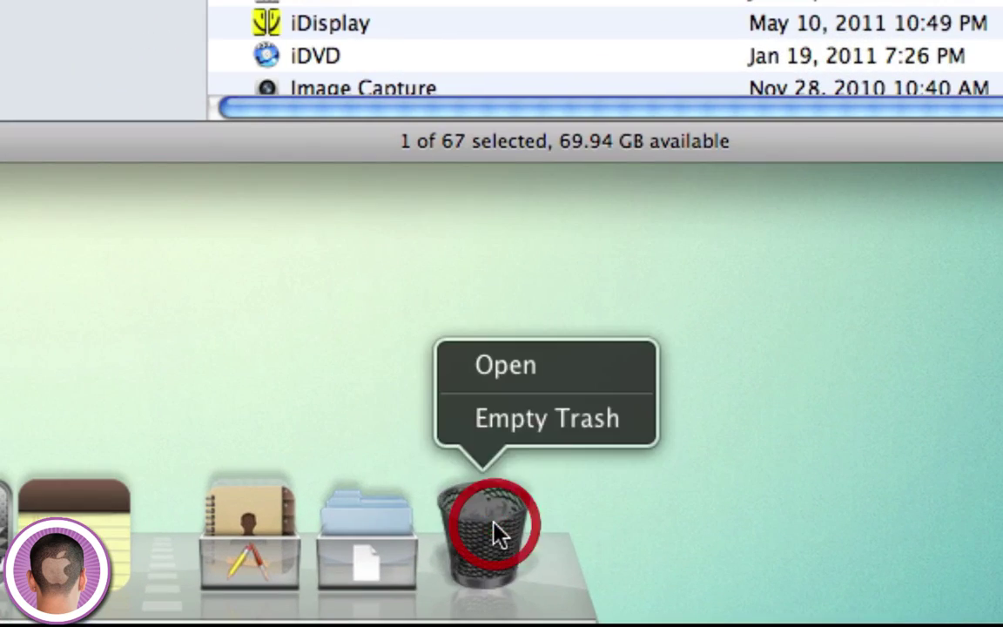
pyautogui.click(533, 426)
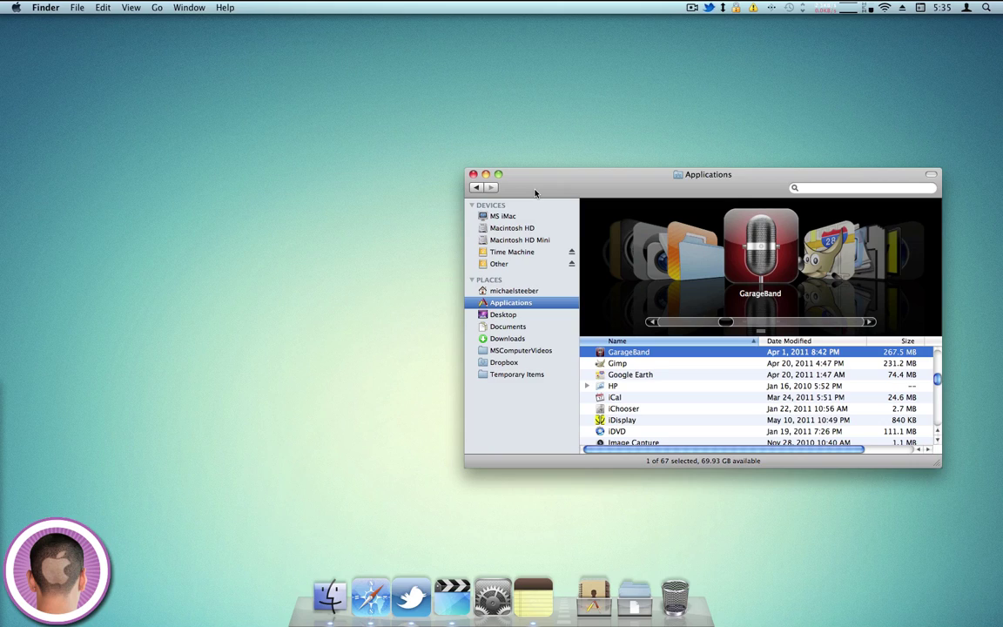
# Step: Close the Applications window and review Accounts login items, selecting SpeechSynthesisServer, then Show All
pyautogui.press('super+w')
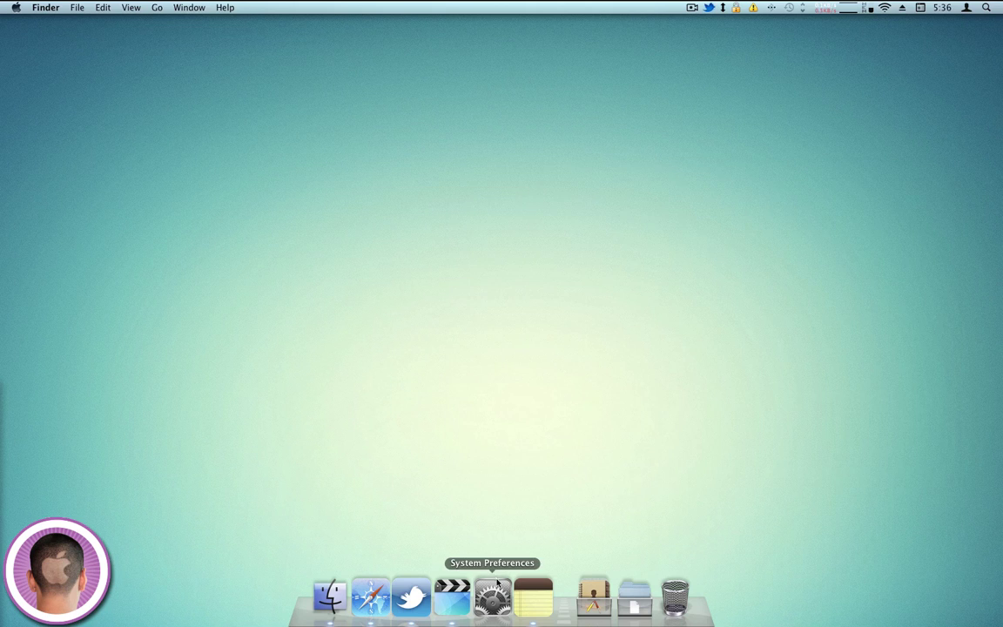
pyautogui.click(15, 7)
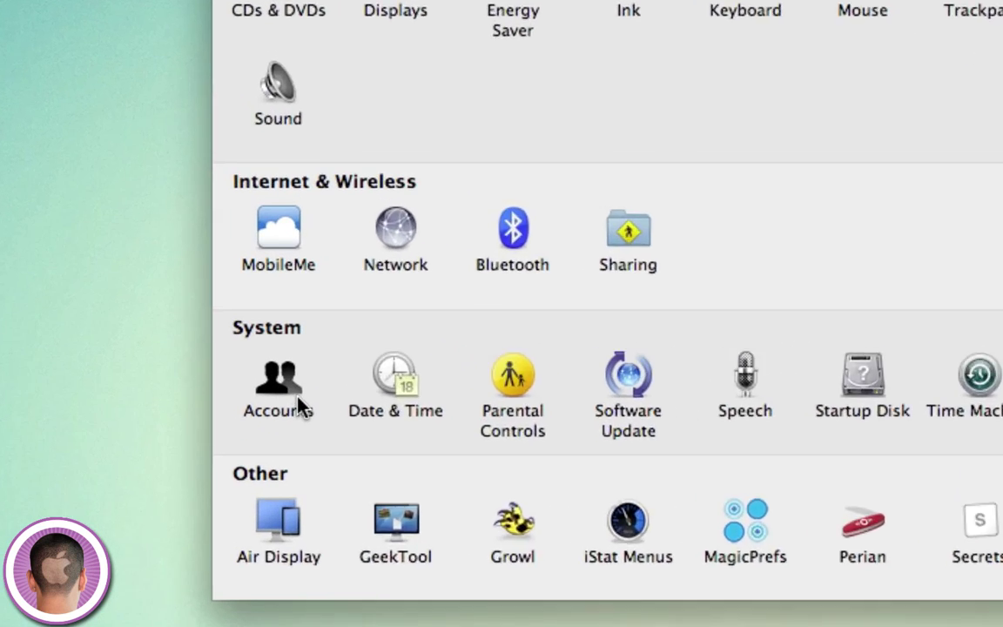
pyautogui.click(298, 401)
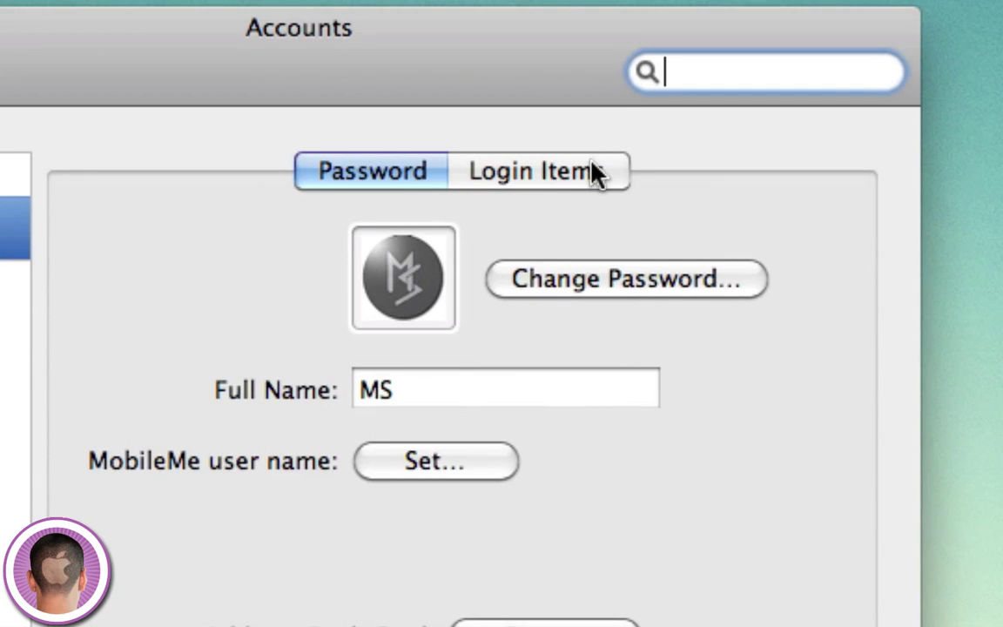
pyautogui.click(591, 175)
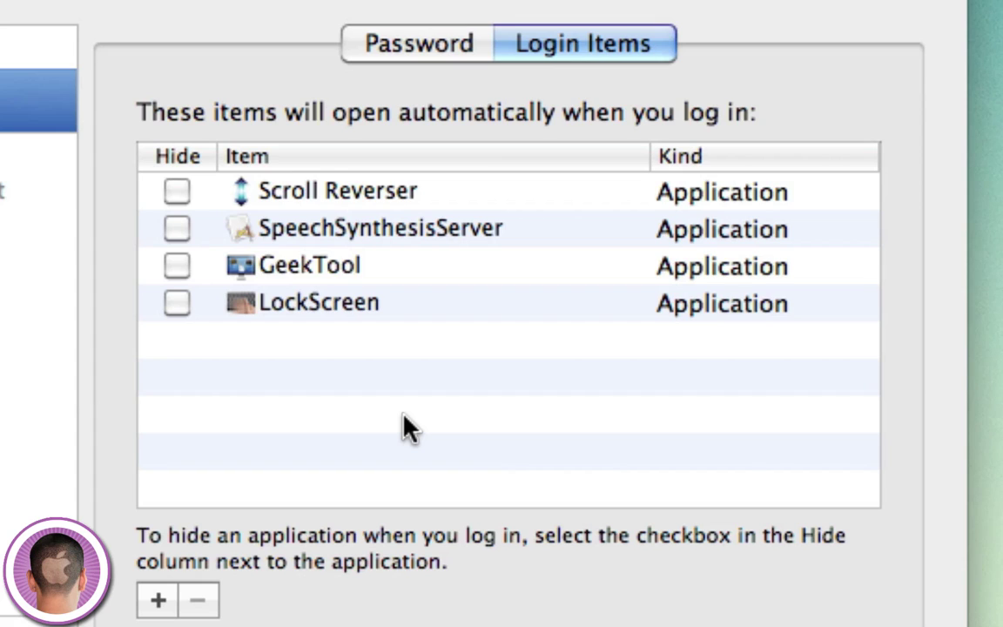
pyautogui.click(389, 218)
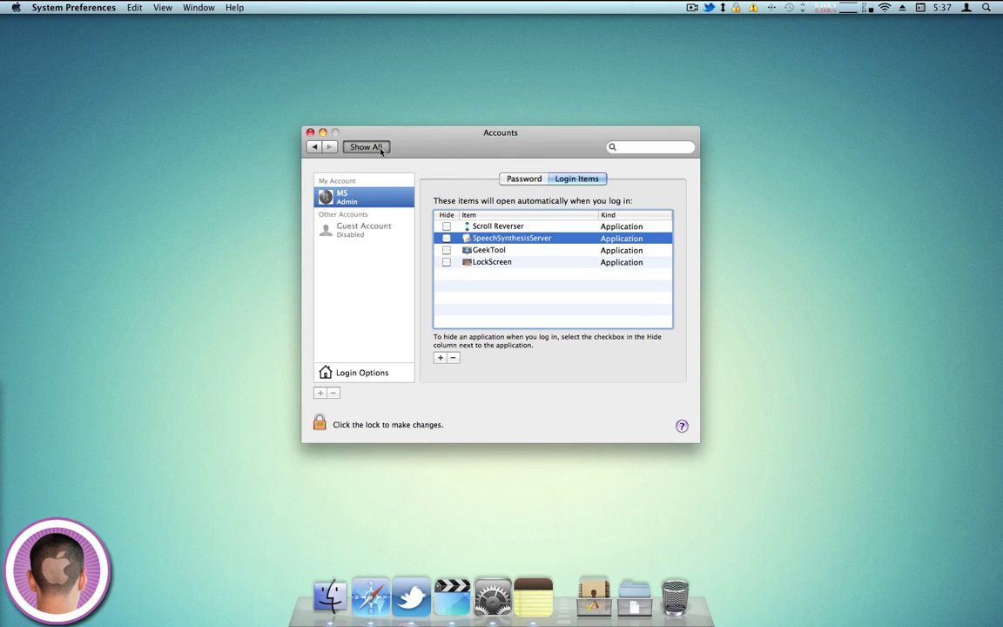
pyautogui.click(366, 147)
# Step: Quit System Preferences, bring Safari forward, and open Safari > Preferences
pyautogui.press('super+q')
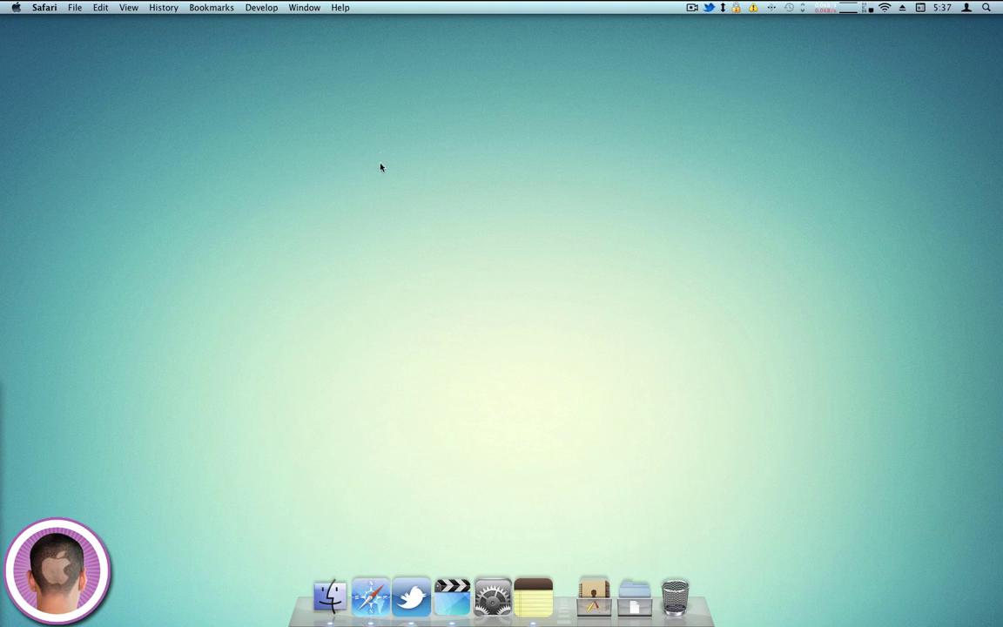
pyautogui.press('super+q')
pyautogui.click(374, 601)
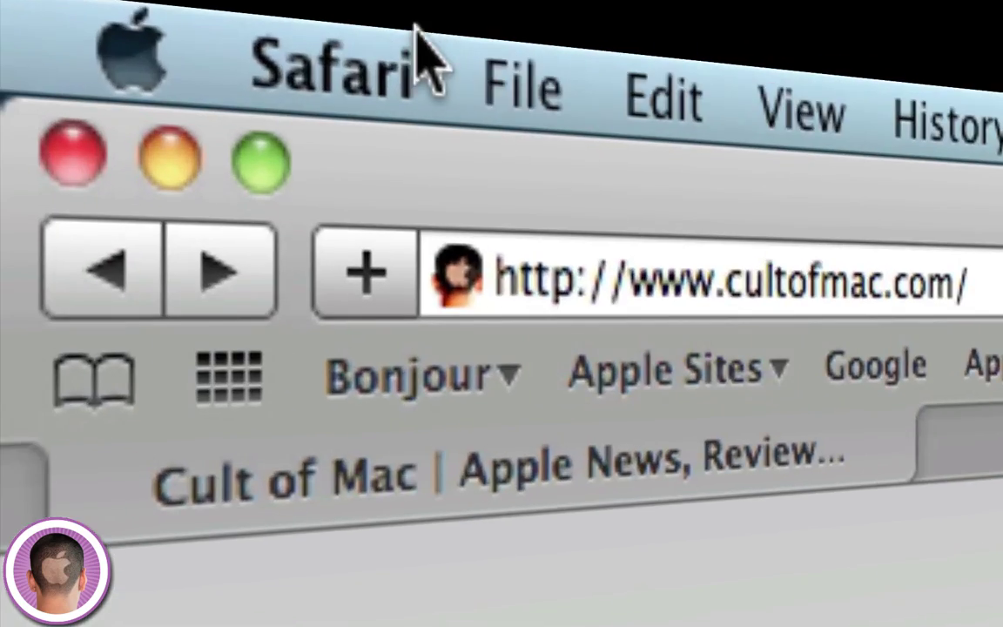
pyautogui.moveTo(372, 65); pyautogui.dragTo(370, 625)
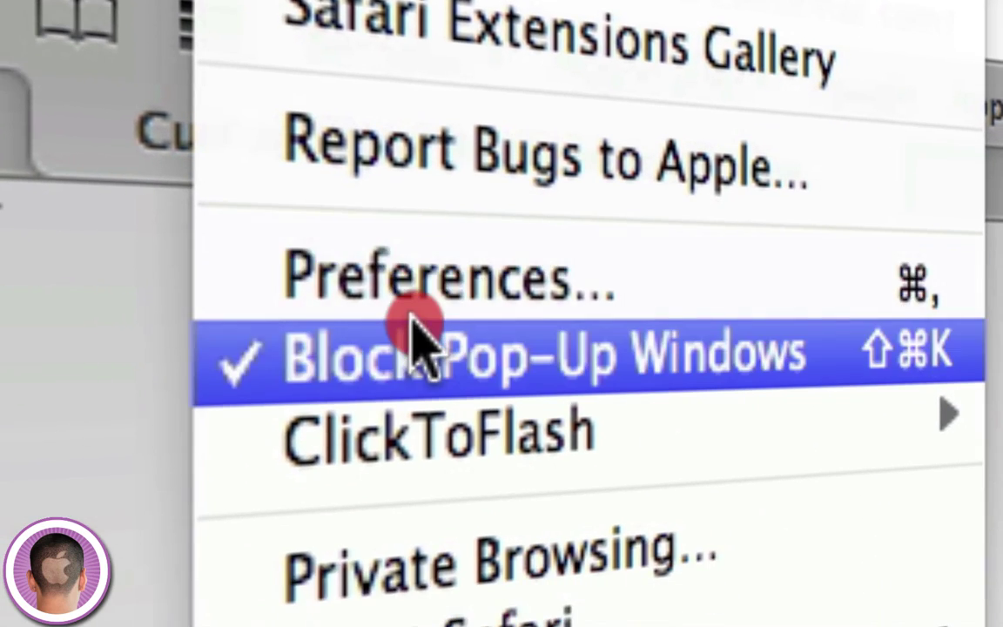
pyautogui.moveTo(414, 326); pyautogui.dragTo(418, 302)
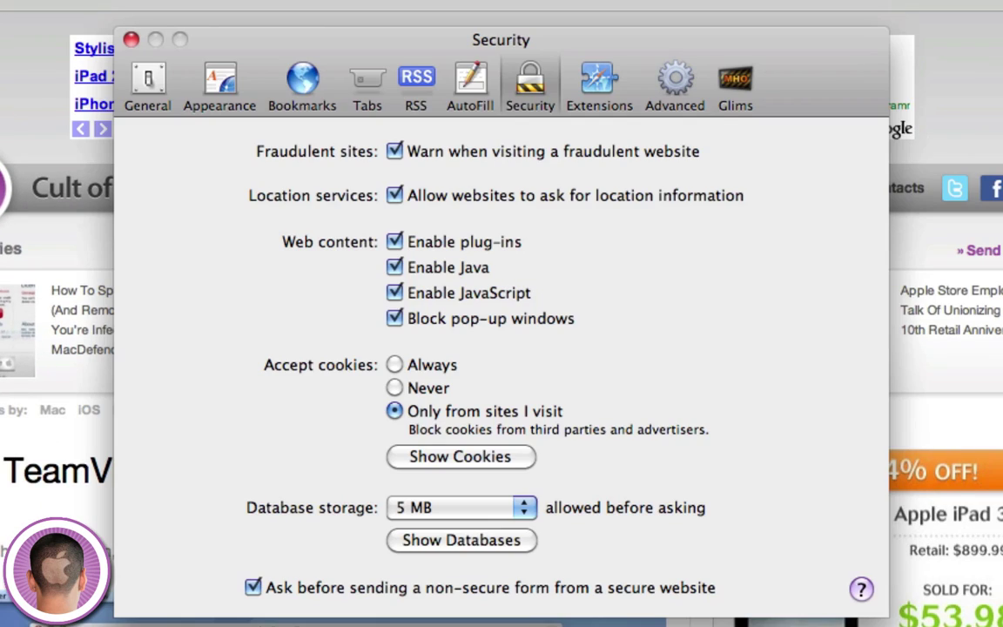
# Step: Leave 'Open "safe" files after downloading' unchecked in Safari's General preferences
pyautogui.click(130, 95)
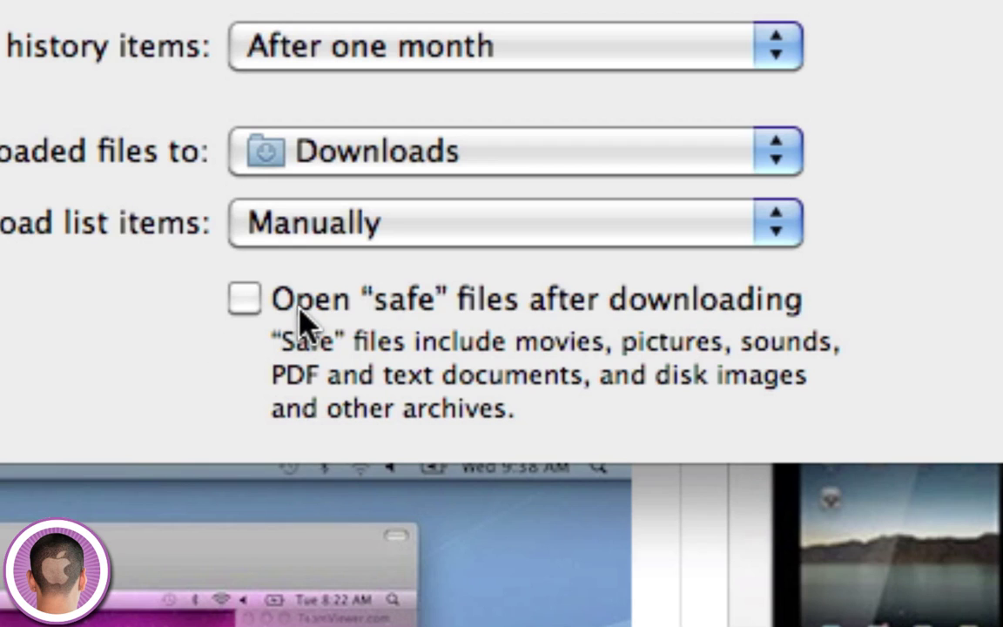
pyautogui.click(329, 306)
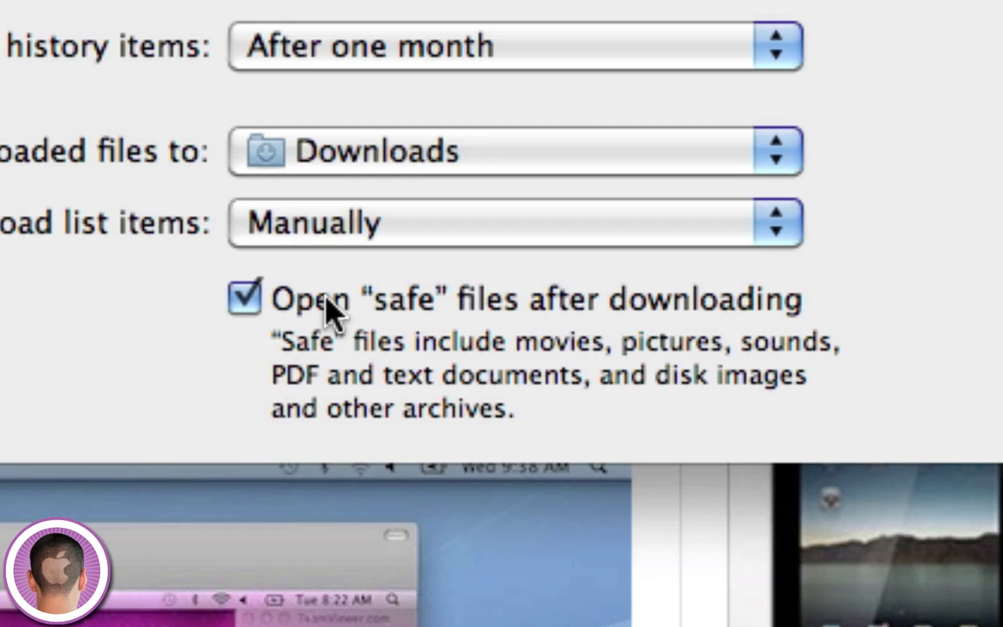
pyautogui.click(327, 300)
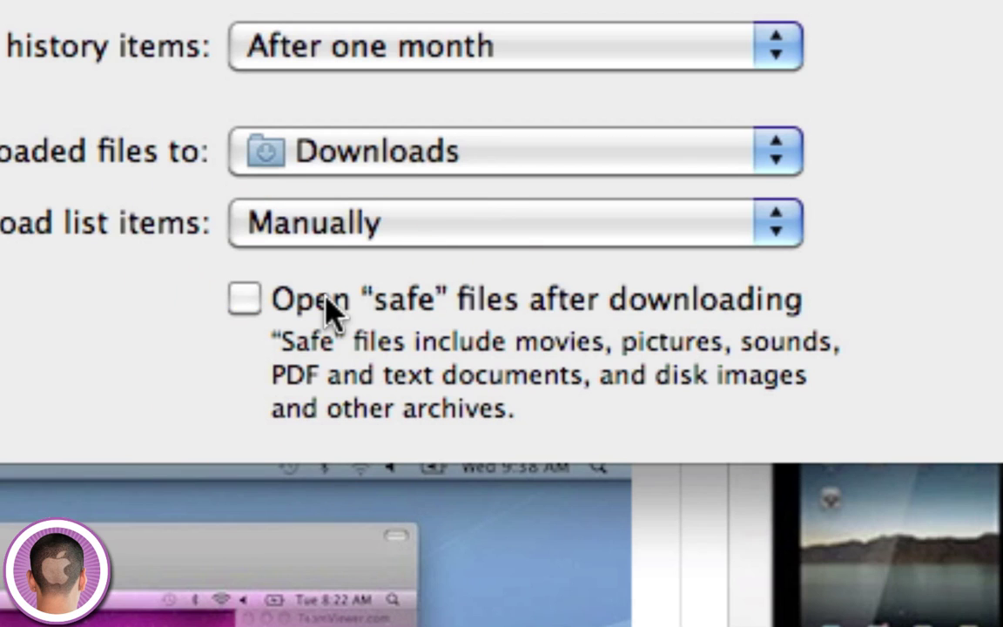